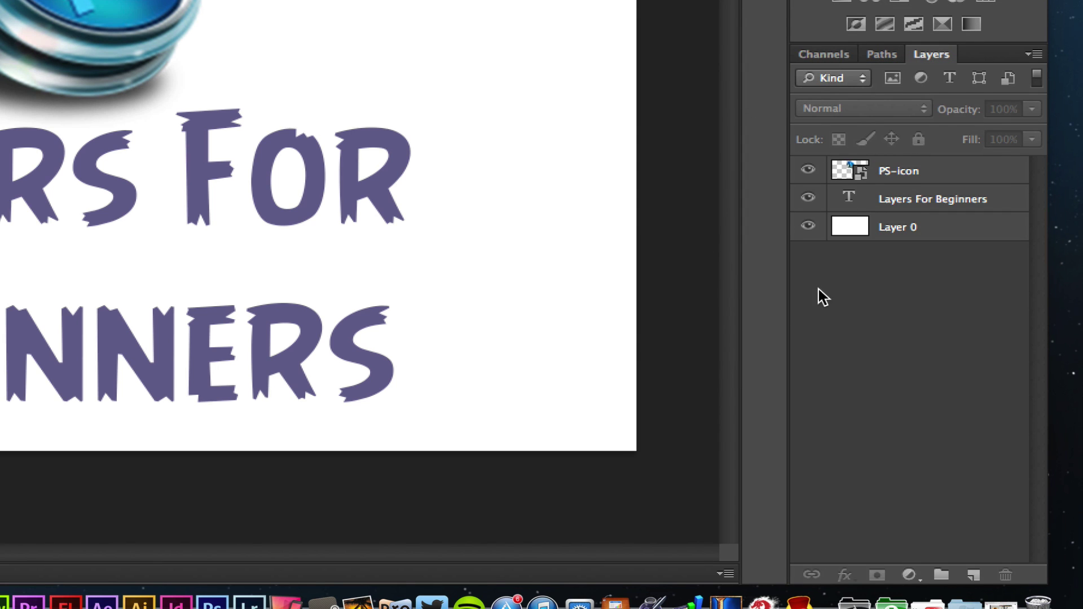
- Put the Layers tab ahead of Channels and Paths; move PS-icon below the text, then back to the top
left_click_drag(931, 56, 819, 57)
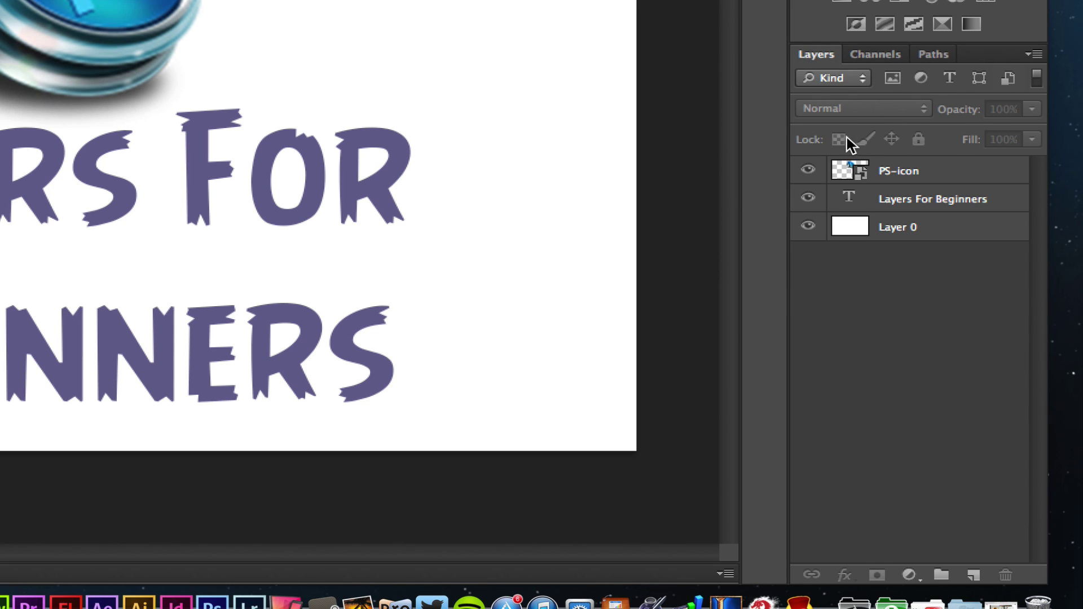
left_click(919, 227)
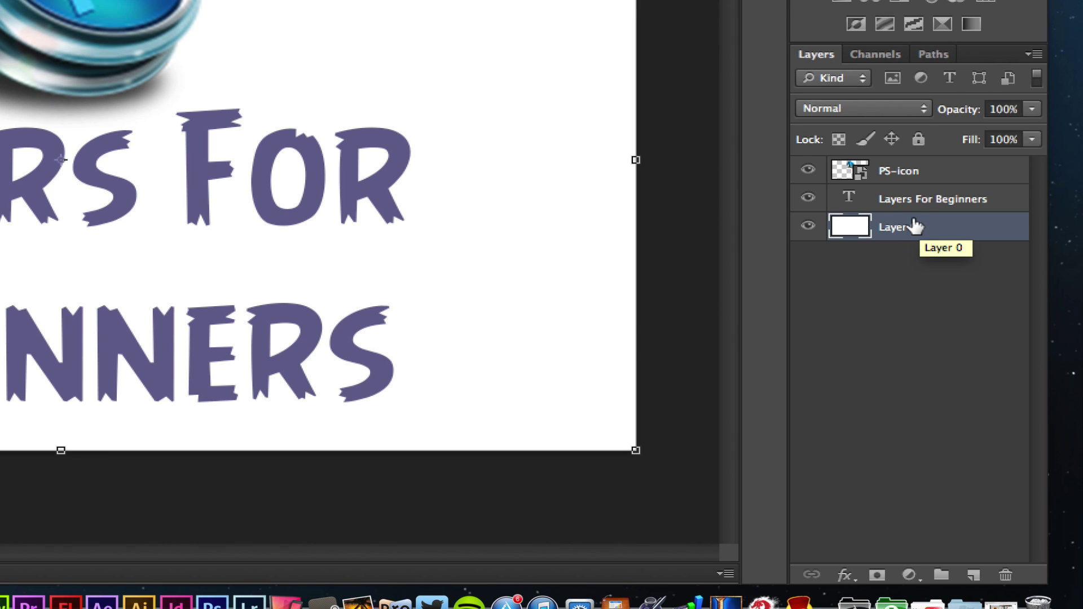
left_click(883, 199)
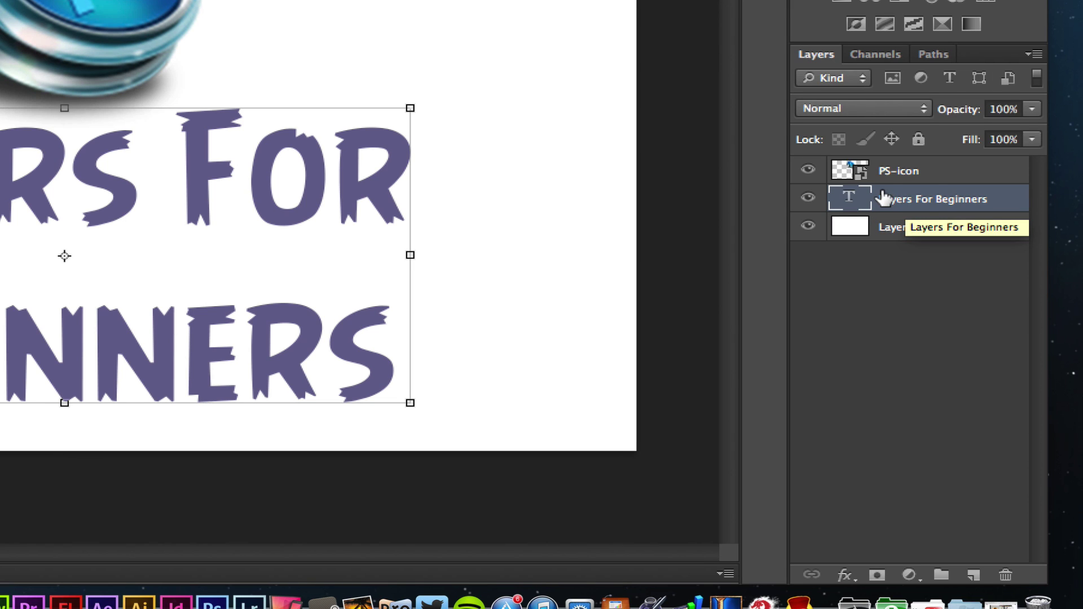
left_click(877, 171)
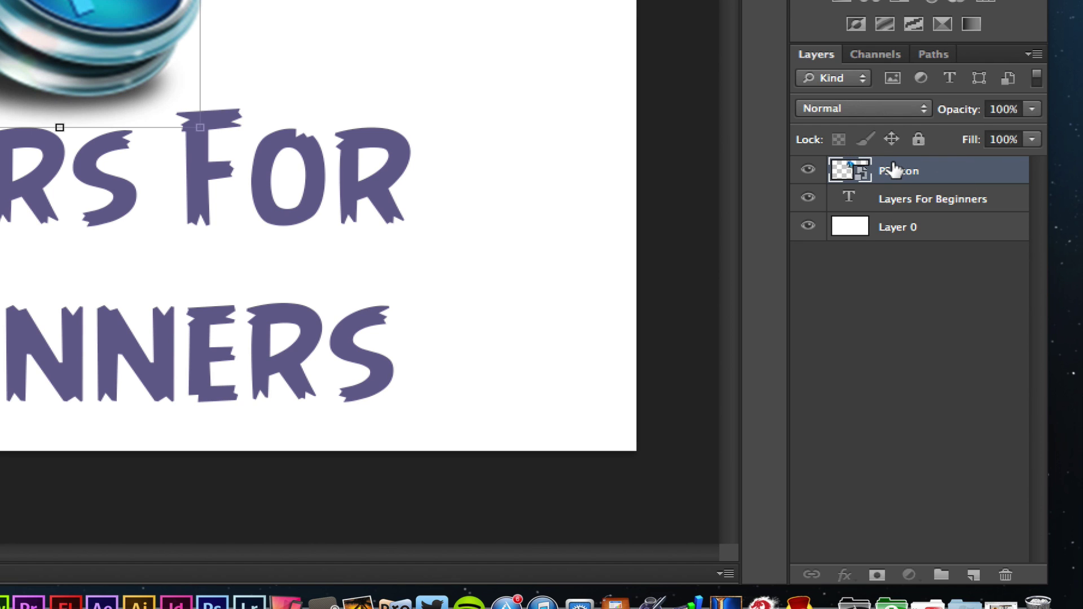
left_click_drag(894, 169, 887, 202)
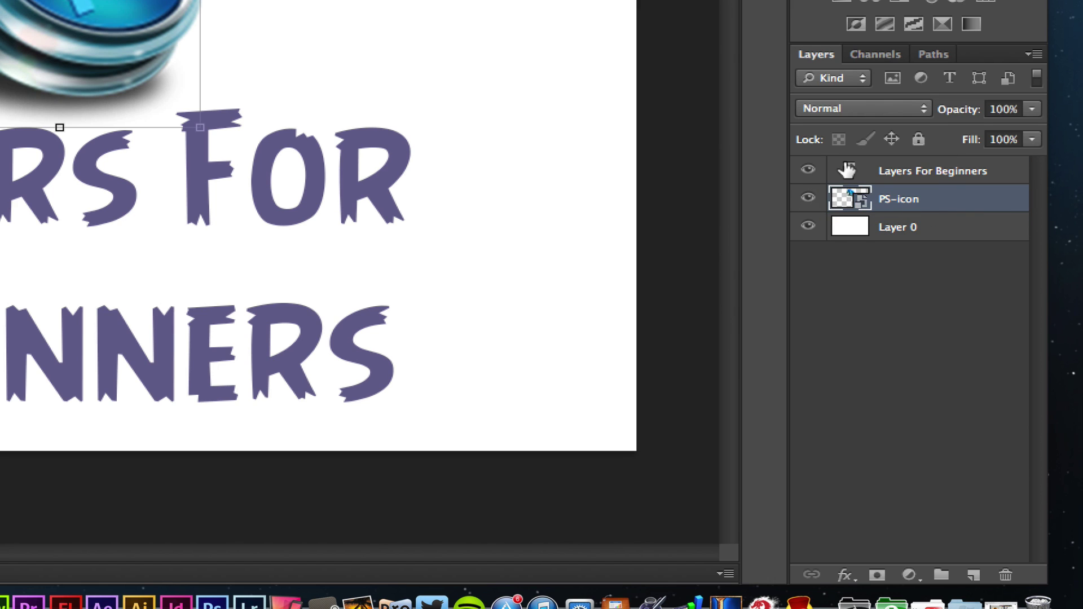
left_click_drag(895, 198, 892, 164)
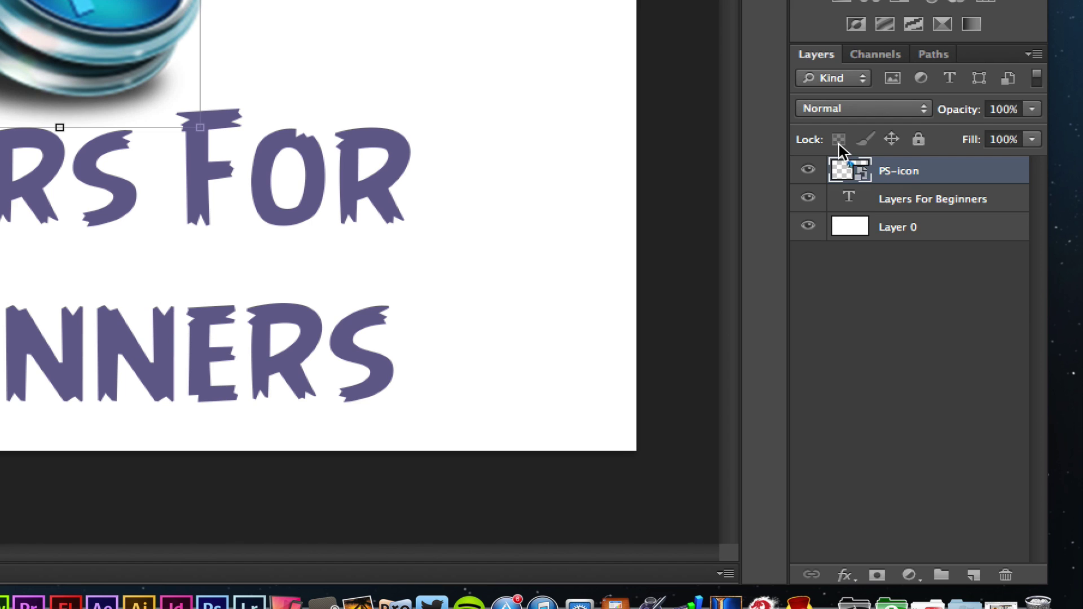
left_click(922, 142)
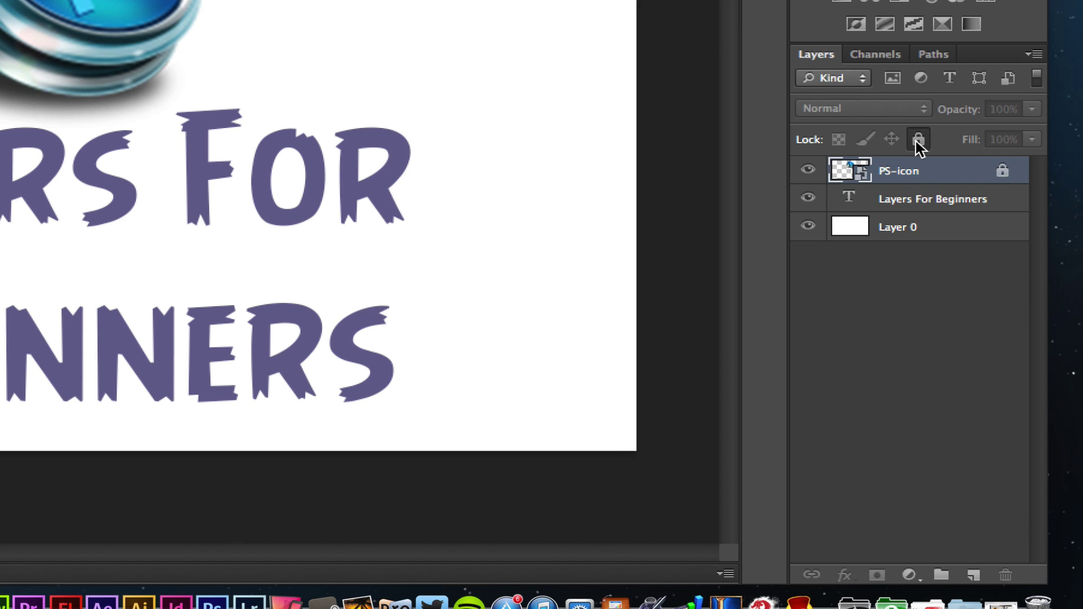
left_click_drag(210, 5, 122, 0)
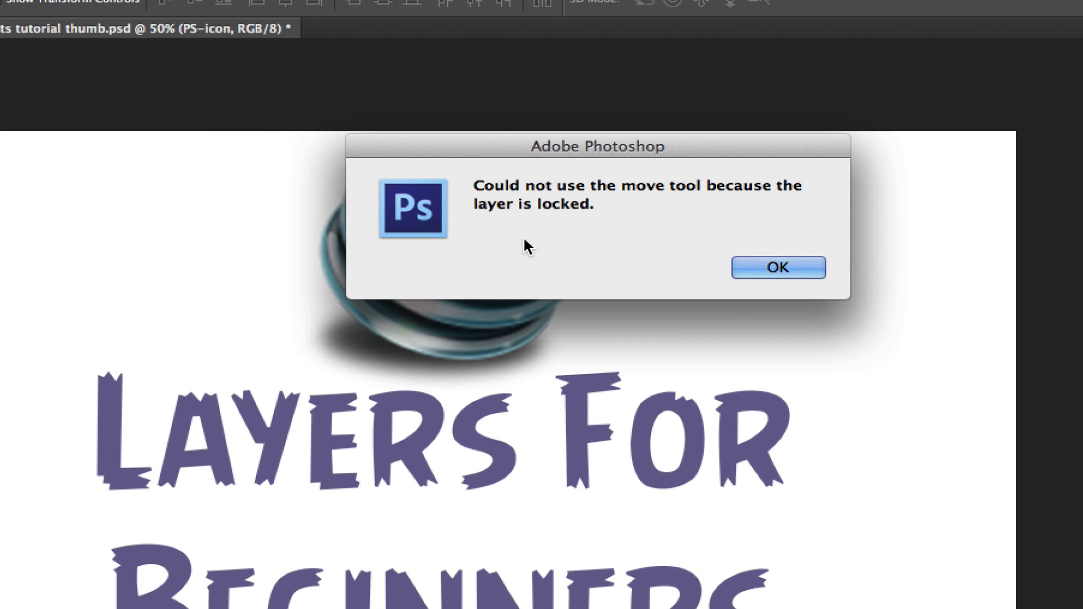
left_click(784, 267)
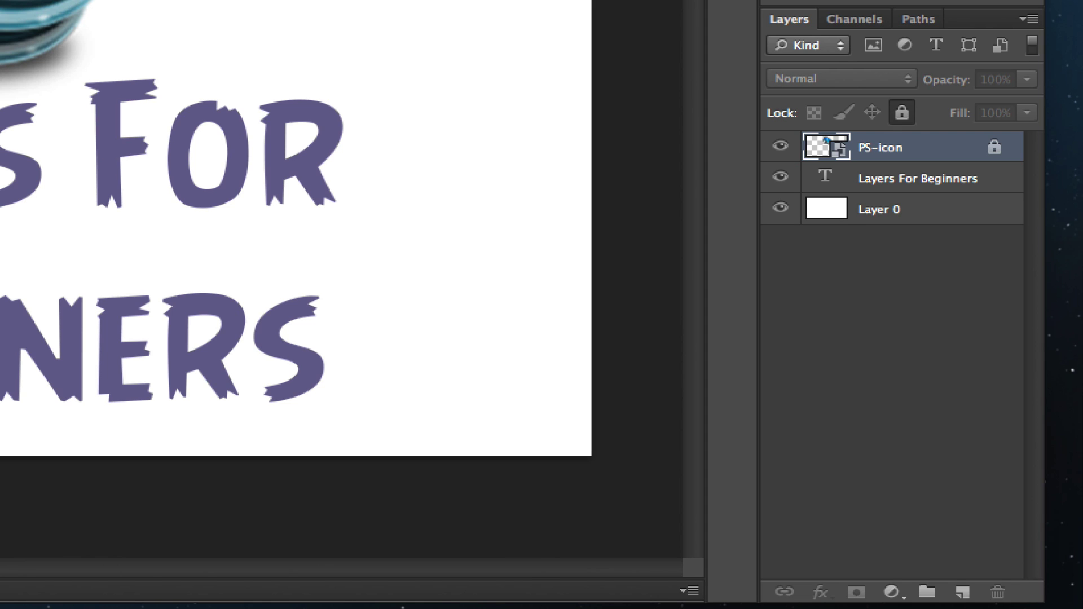
left_click(902, 113)
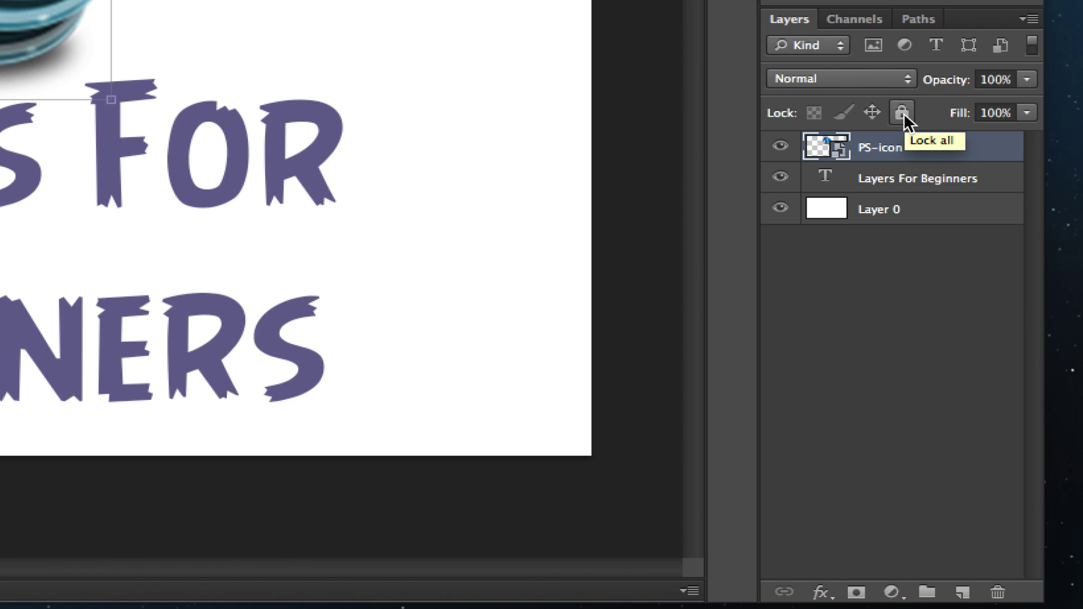
left_click(881, 280)
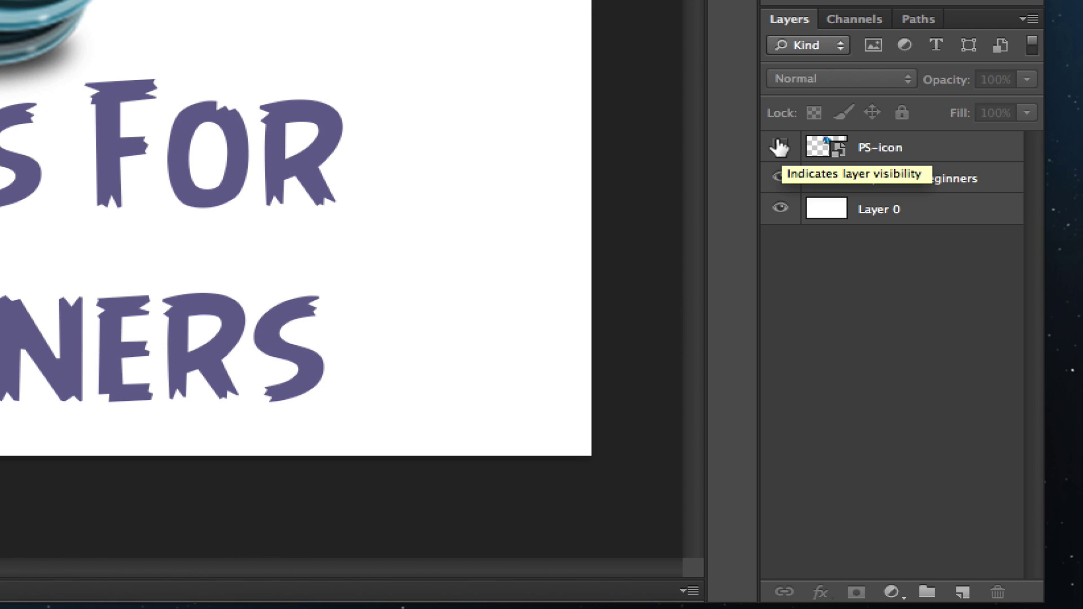
left_click(779, 147)
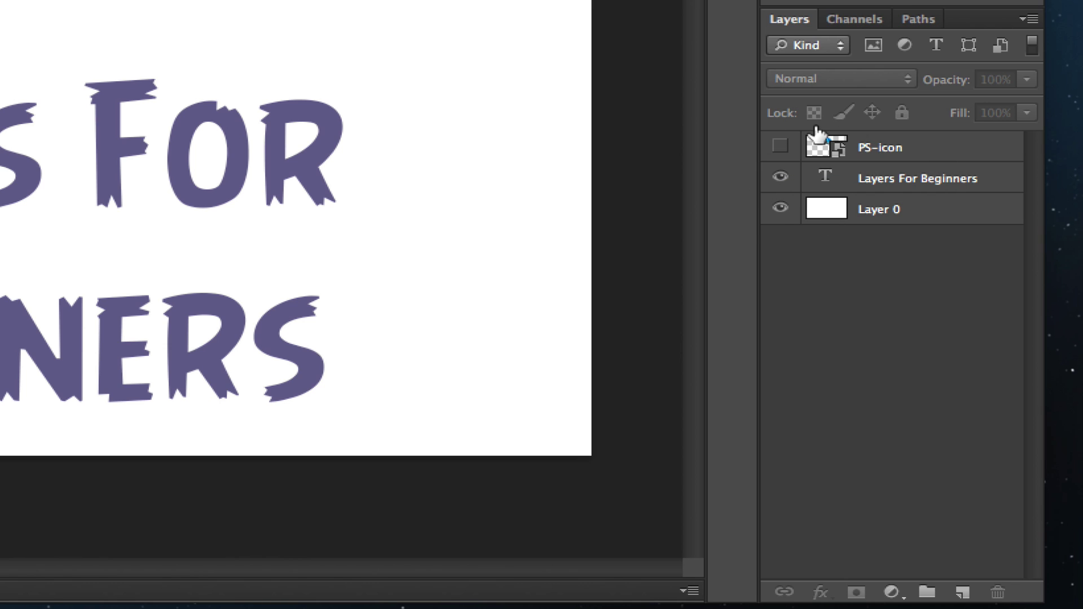
left_click(777, 145)
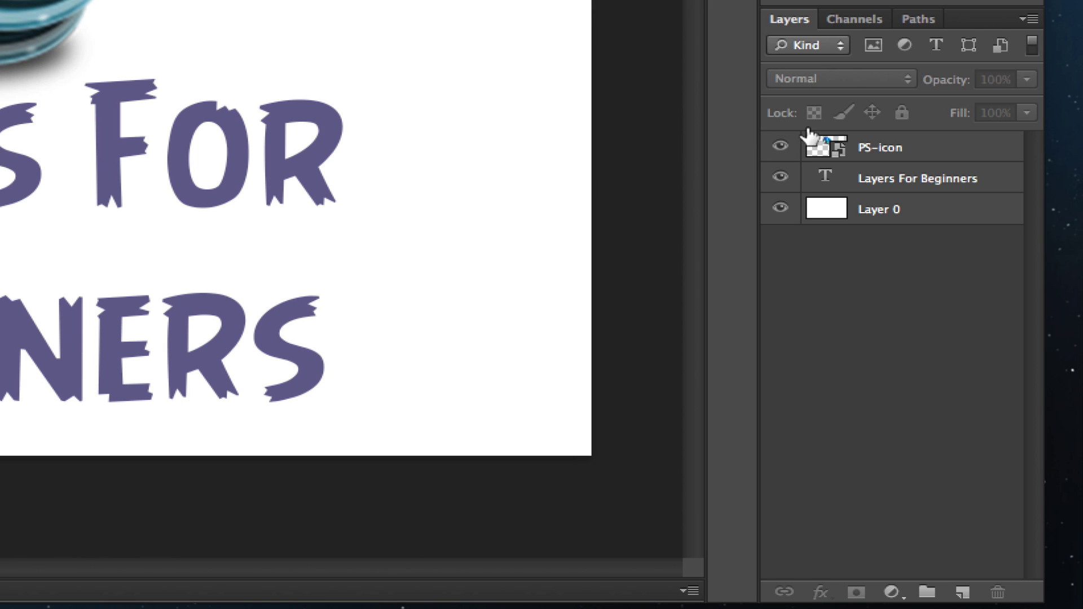
left_click(780, 145)
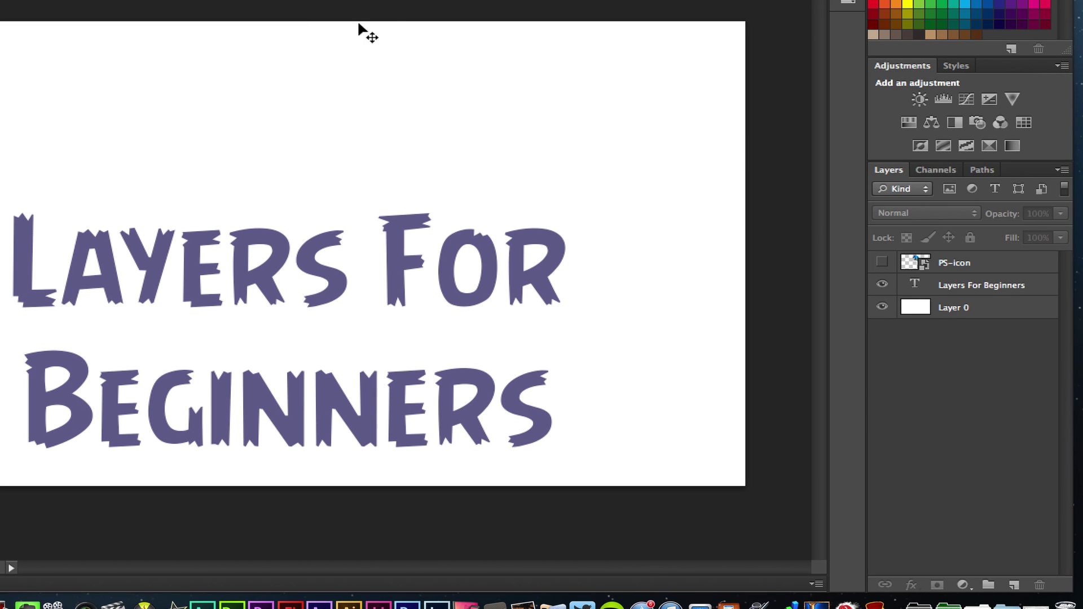
left_click(880, 260)
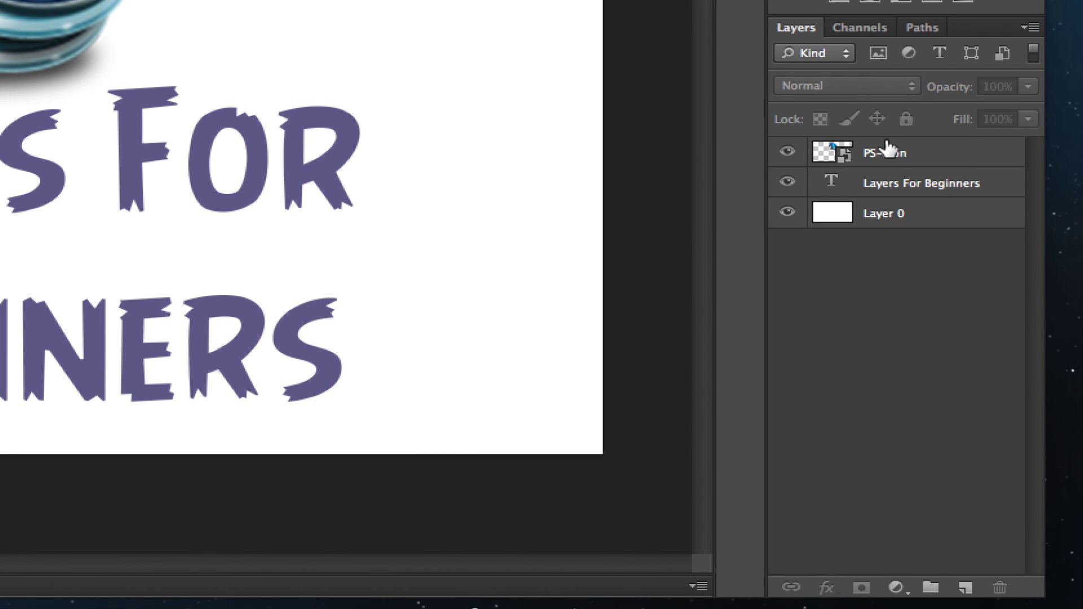
left_click_drag(887, 149, 864, 153)
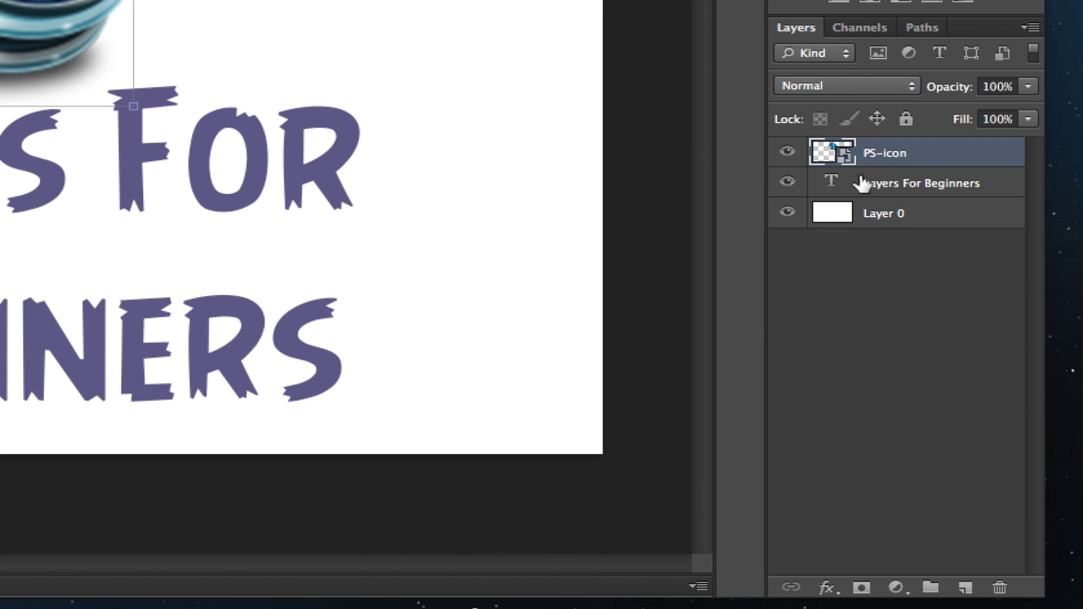
- Rename the top layer from PS-icon to 'Photo'
right_click(881, 153)
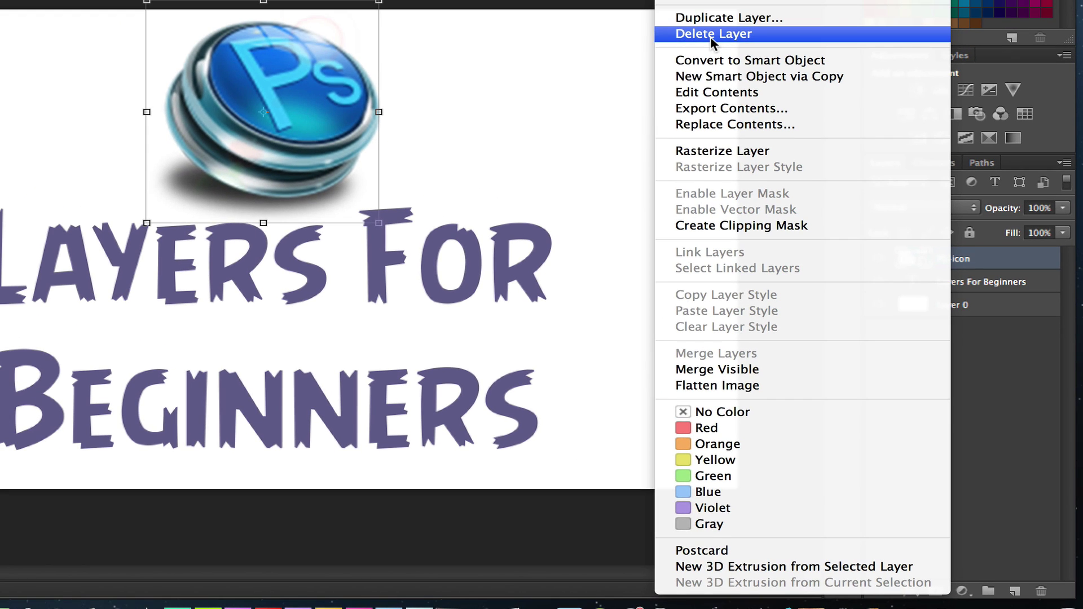
left_click(993, 405)
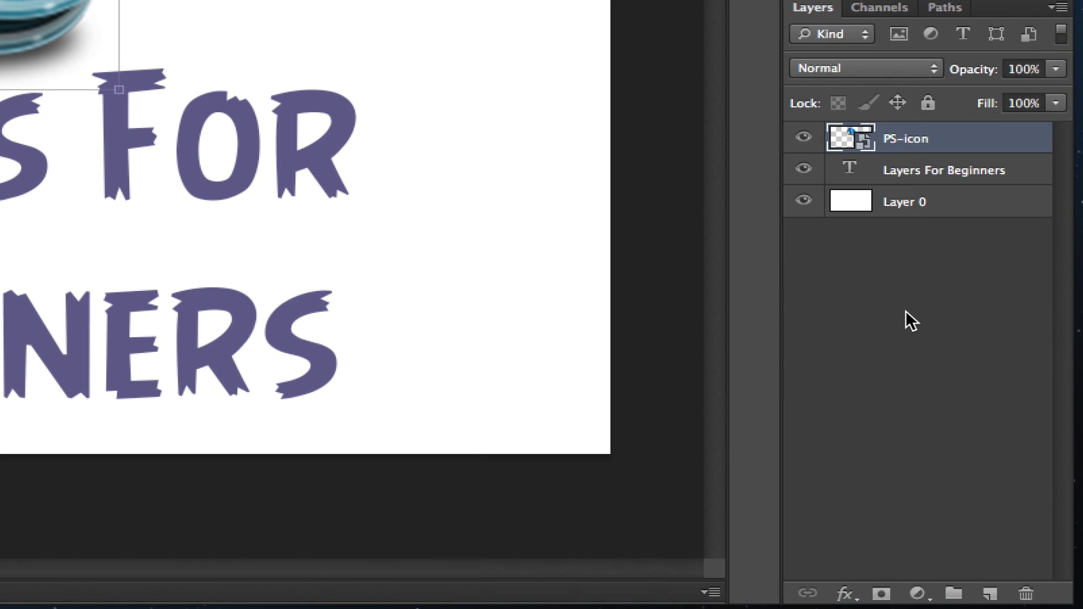
double_click(897, 139)
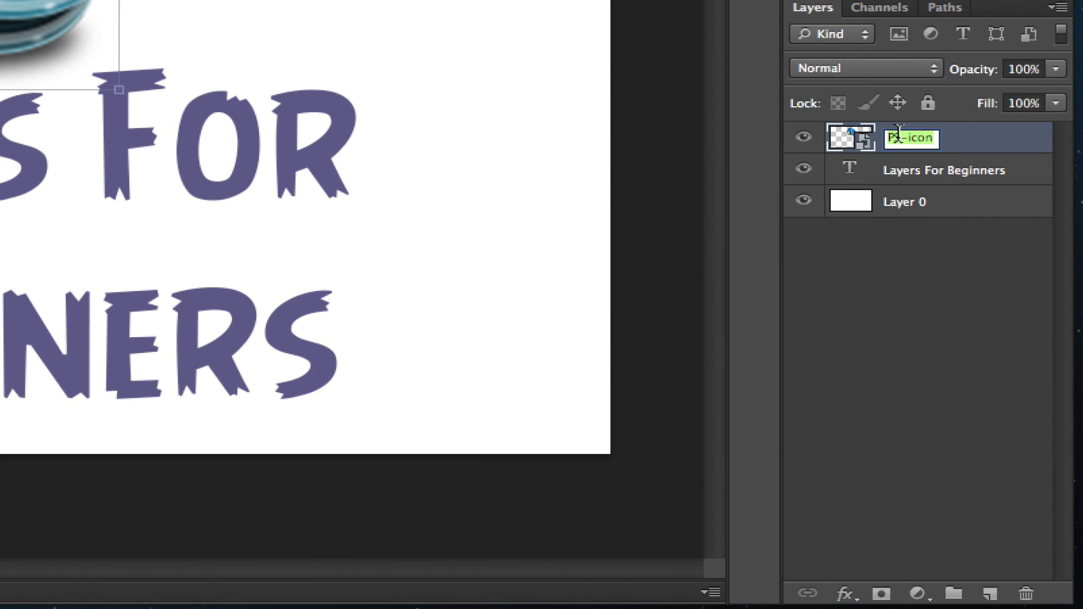
type("Phot")
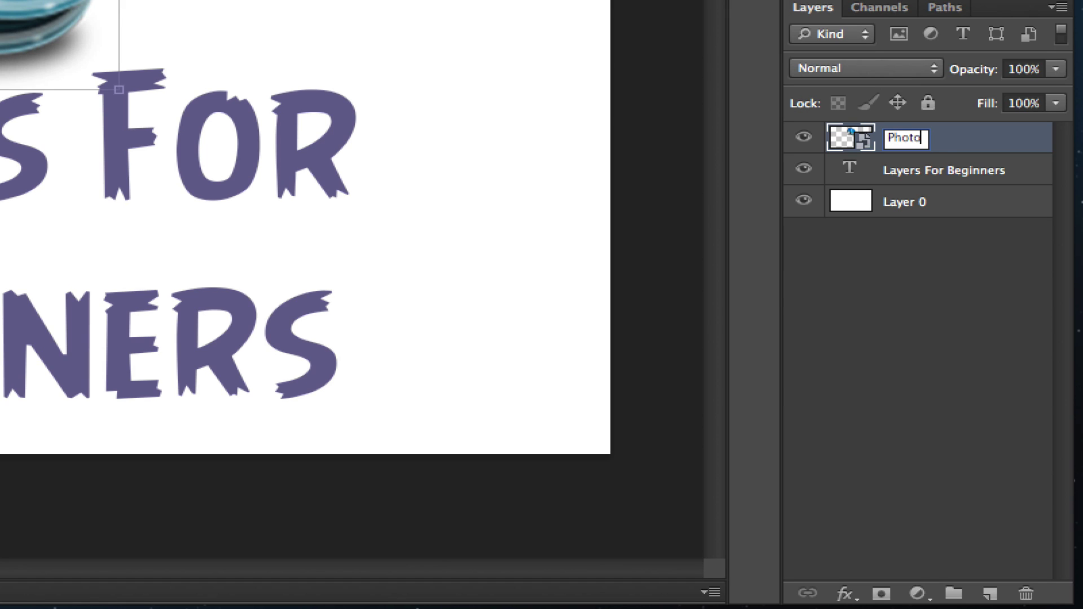
type("o")
left_click(888, 316)
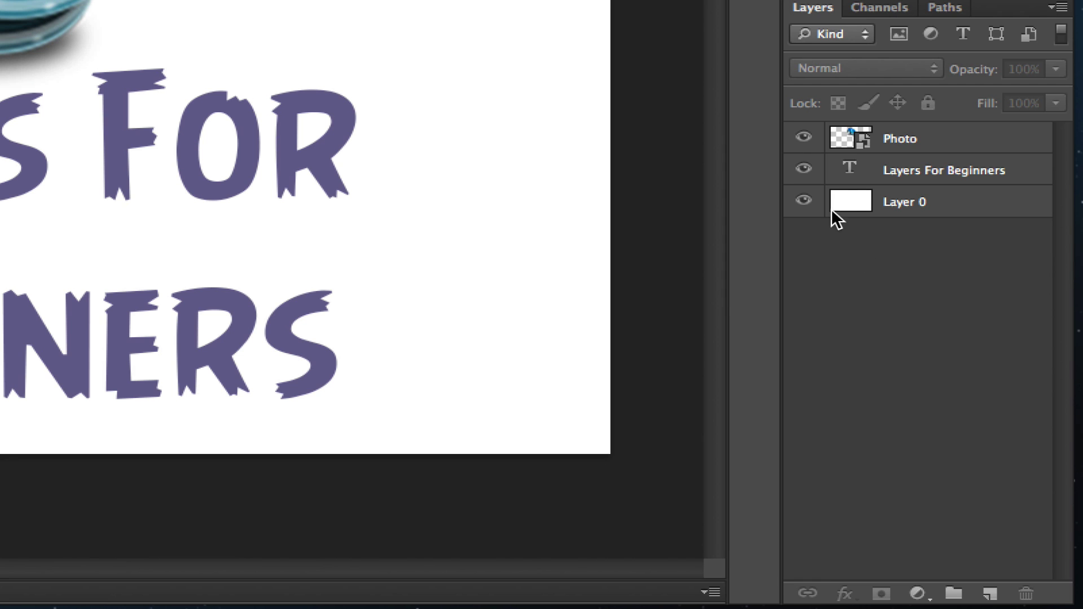
- Duplicate the Photo layer into the current document, creating a Photo copy layer above it
right_click(893, 140)
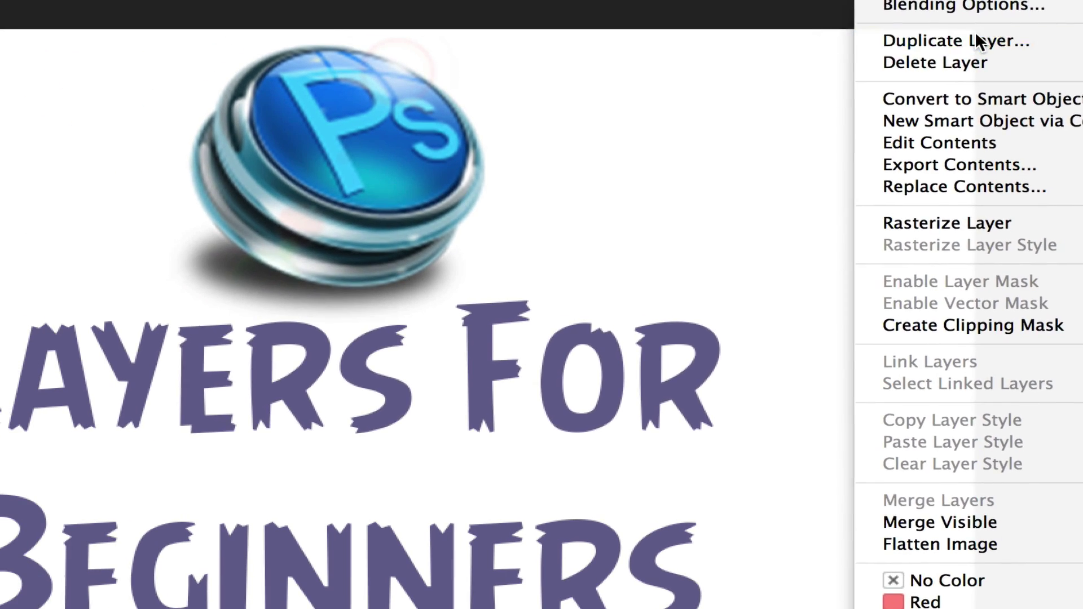
left_click(606, 49)
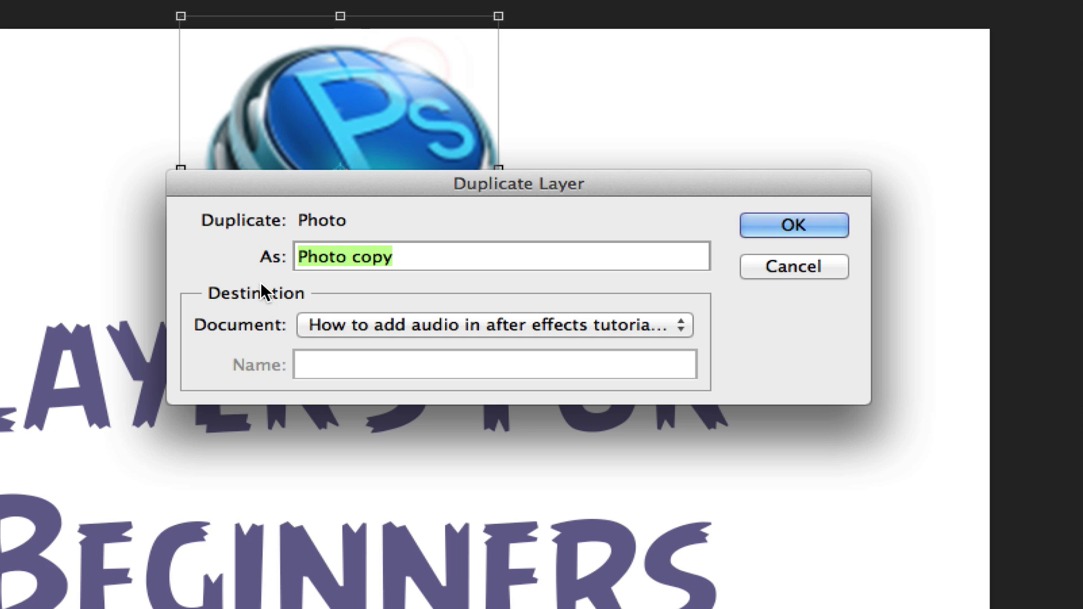
left_click(353, 324)
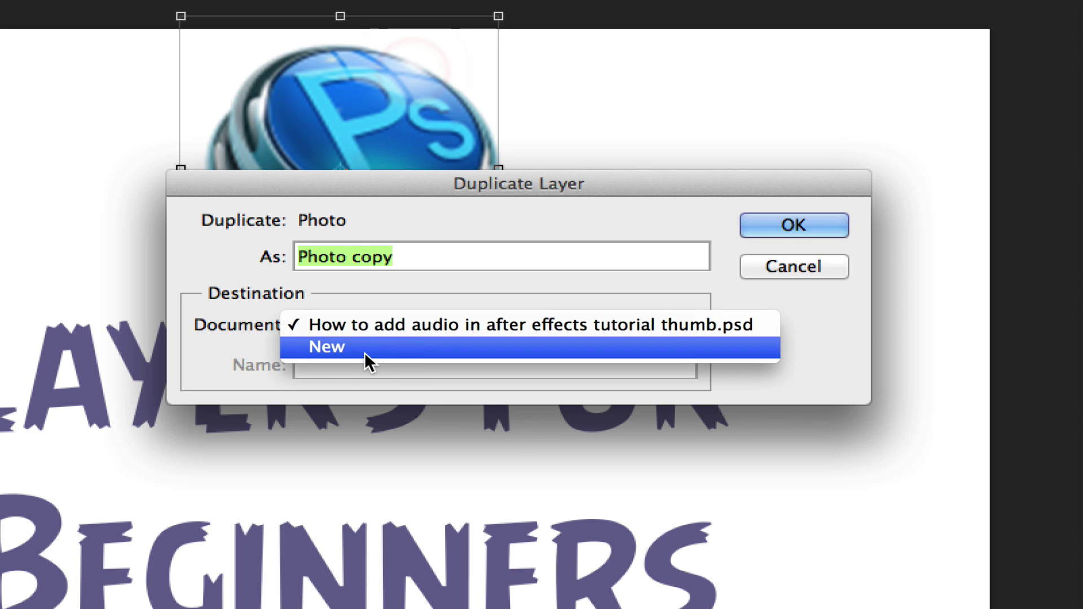
left_click(199, 276)
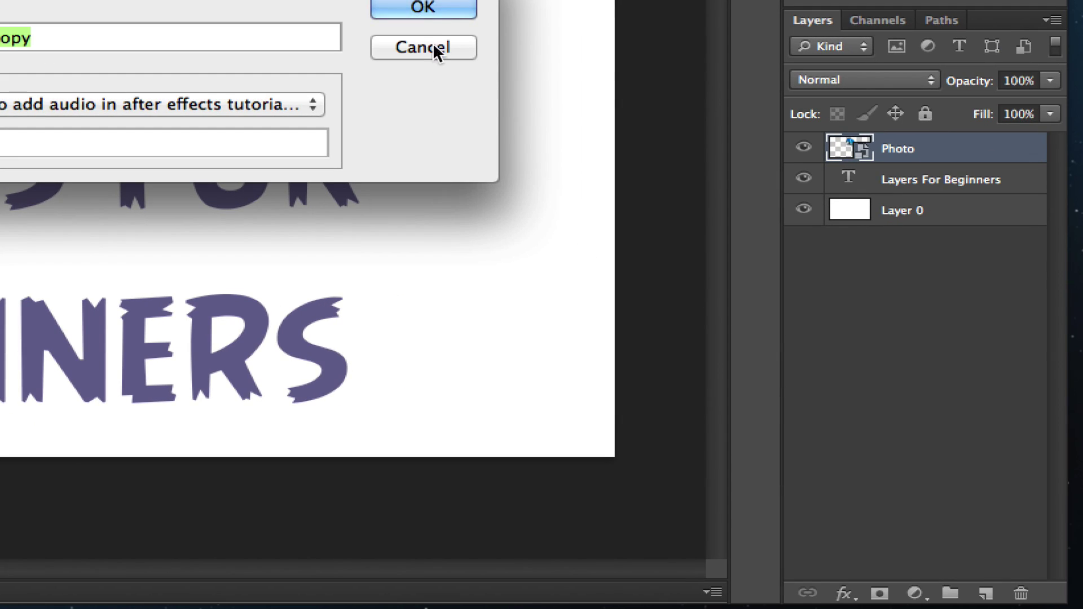
left_click(431, 8)
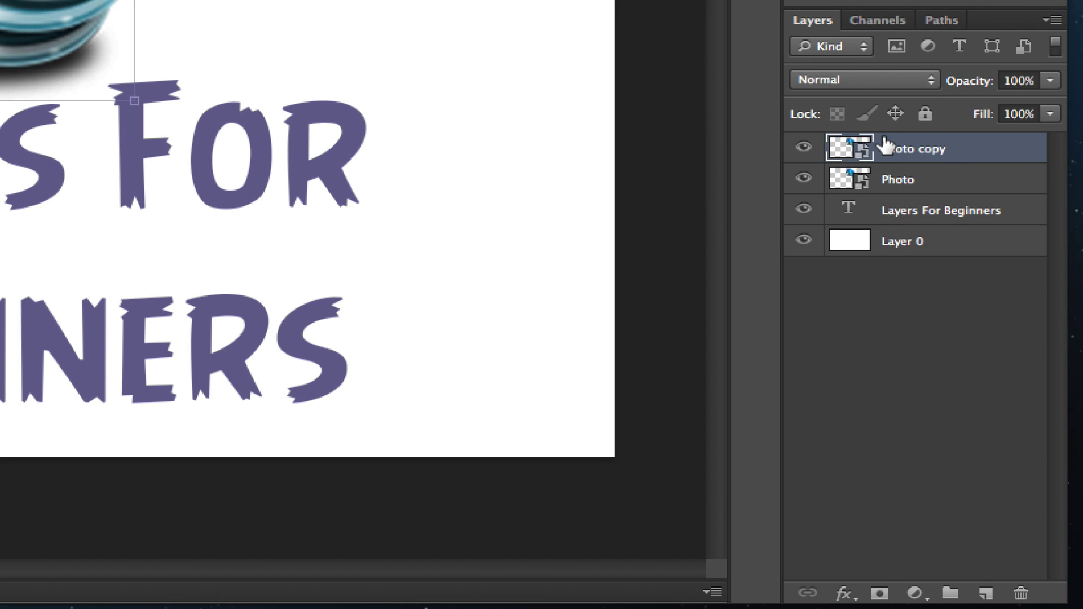
- Mark the Photo copy layer with the Red colour label
left_click(887, 177)
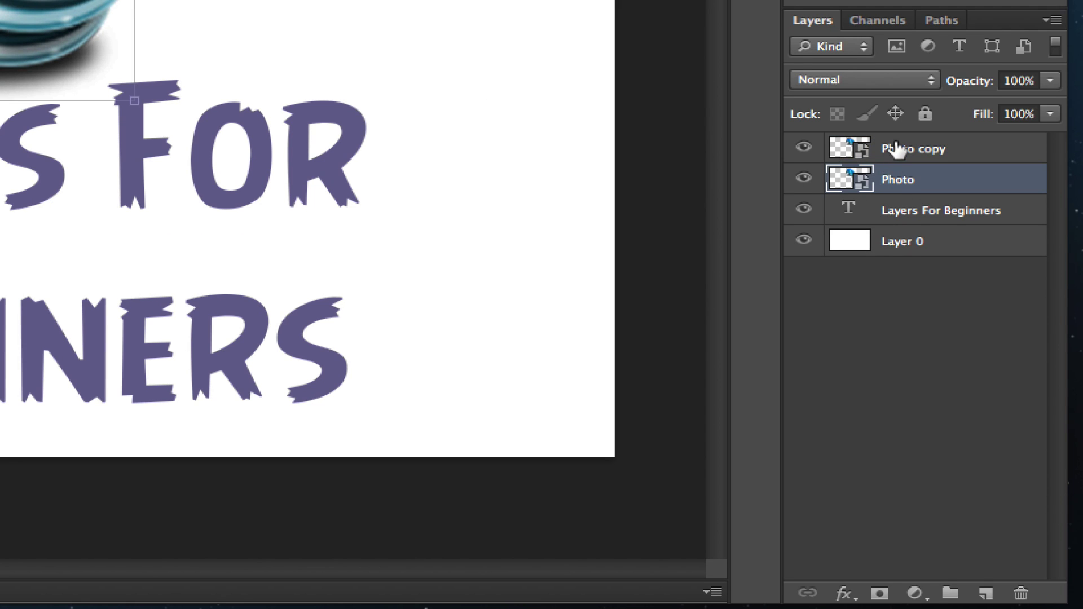
left_click(896, 149)
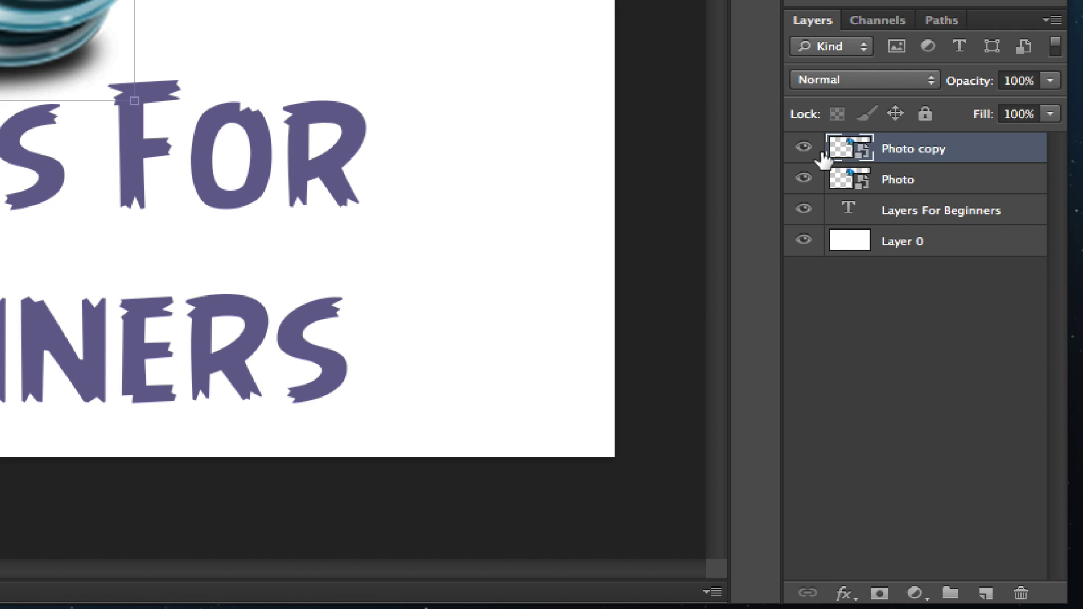
left_click(884, 339)
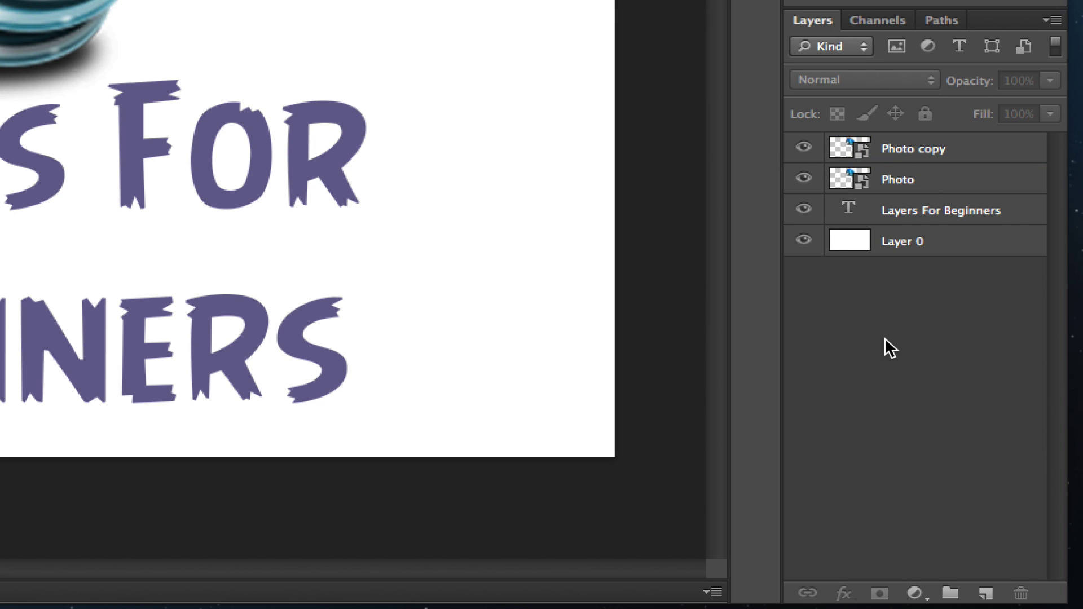
right_click(898, 148)
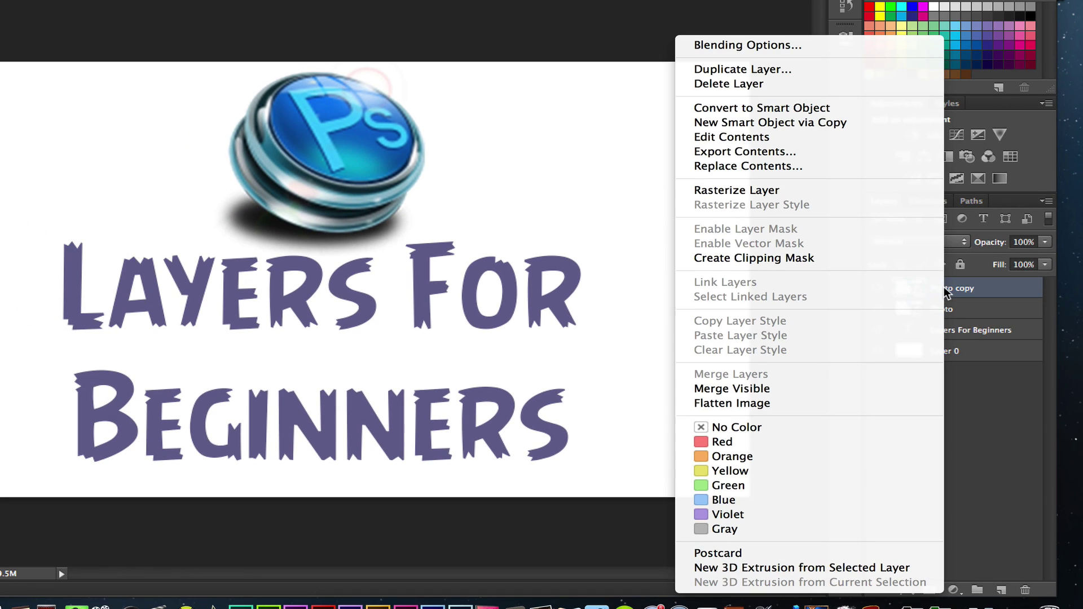
left_click(728, 442)
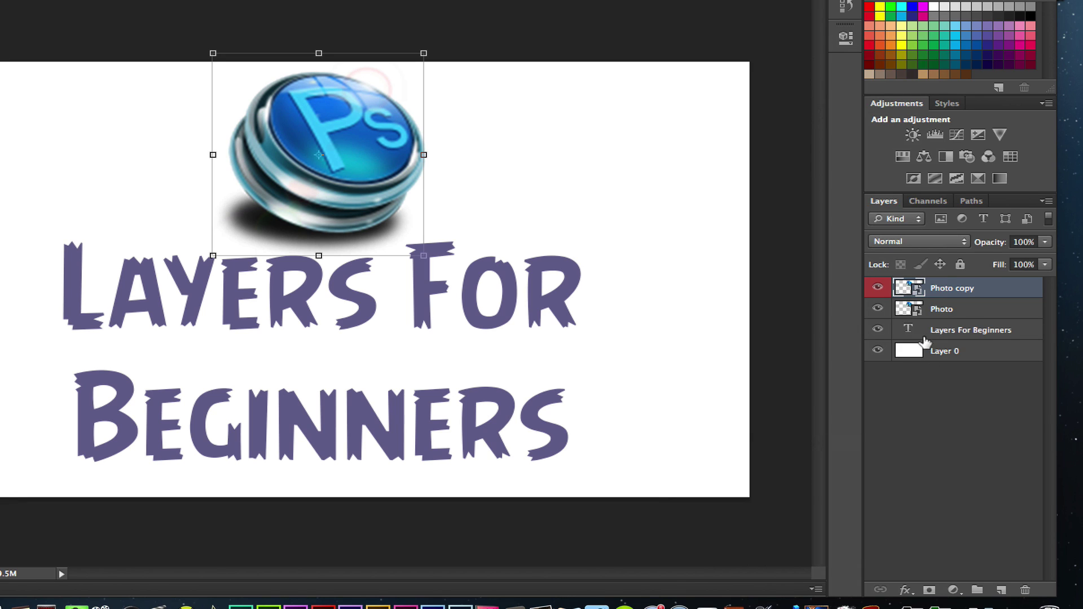
right_click(948, 290)
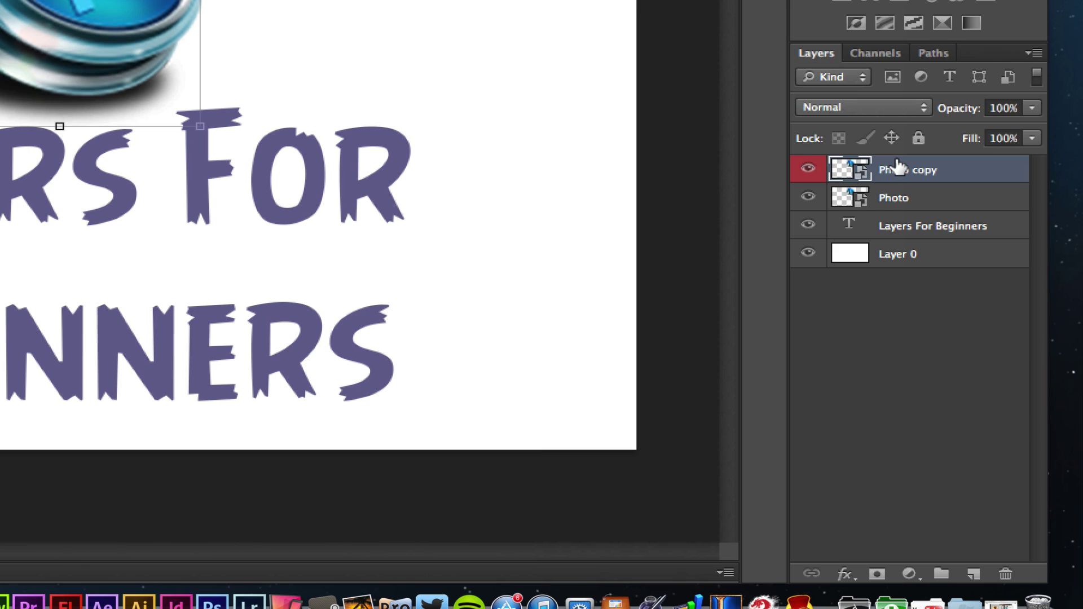
- Create Group 1, move Photo copy and Photo into it, and collapse the group
left_click_drag(896, 168, 887, 196)
left_click(940, 574)
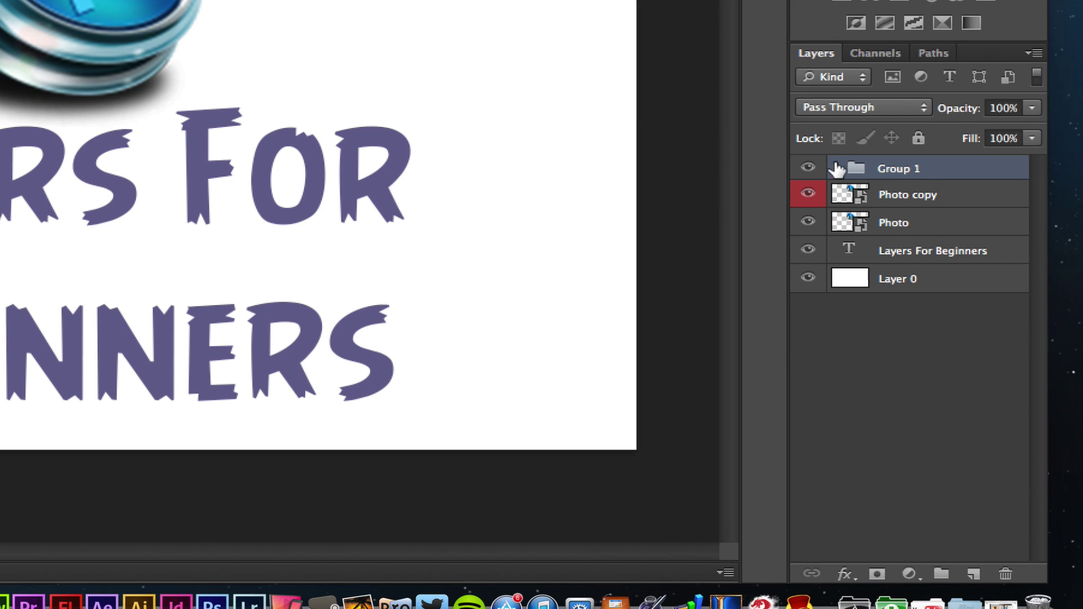
left_click_drag(902, 192, 900, 173)
left_click_drag(898, 214, 904, 163)
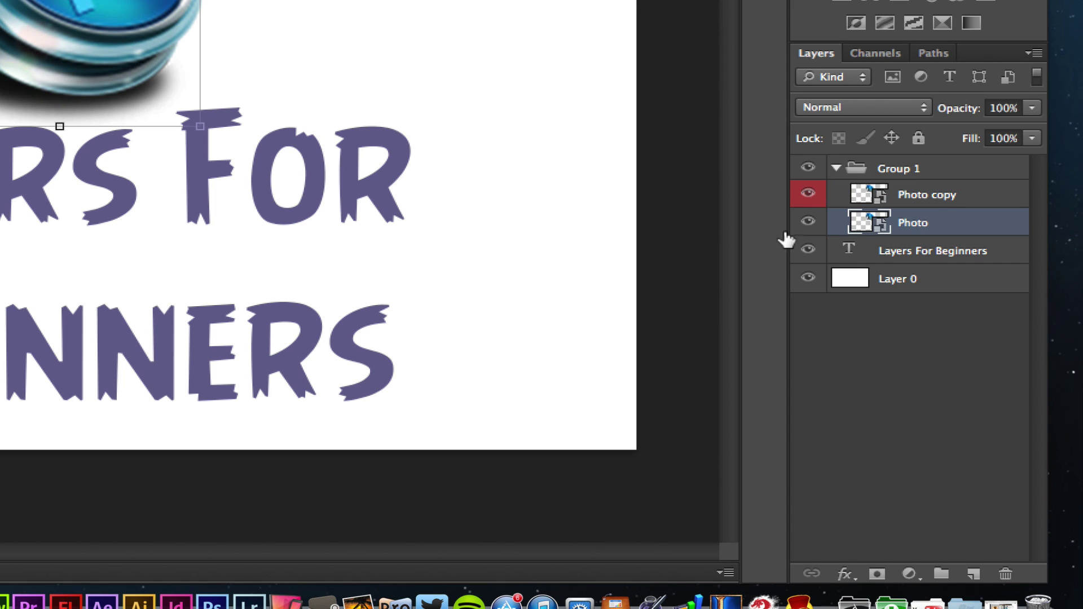
left_click(834, 168)
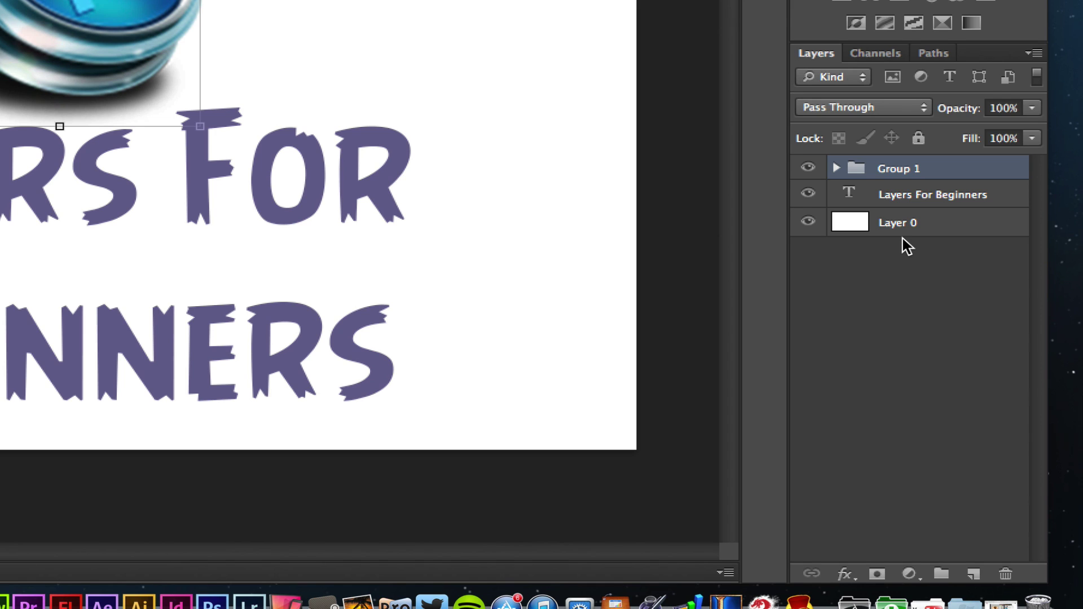
left_click(889, 321)
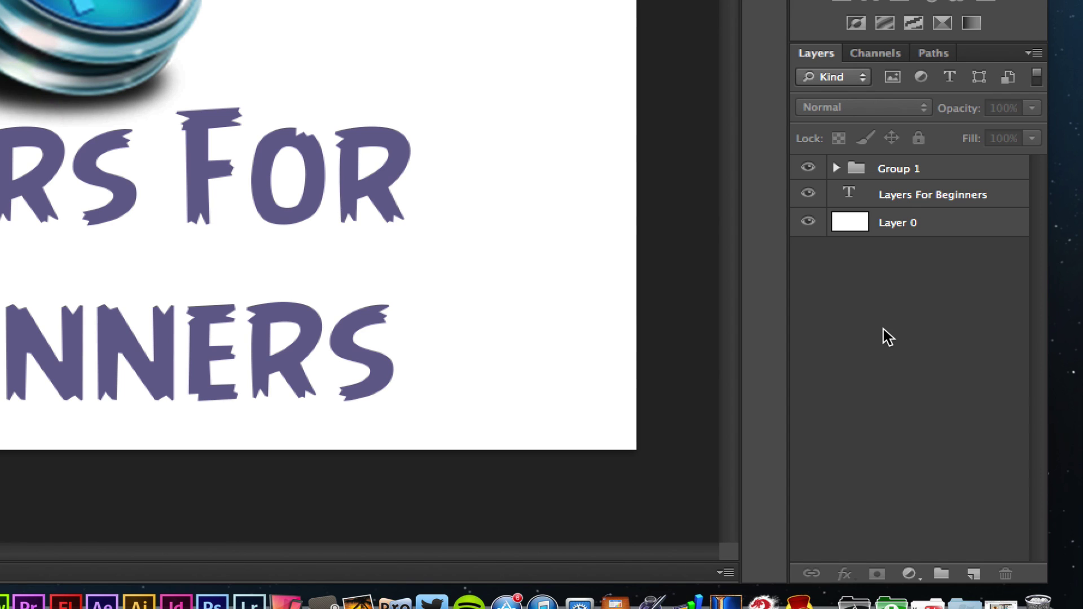
left_click(972, 572)
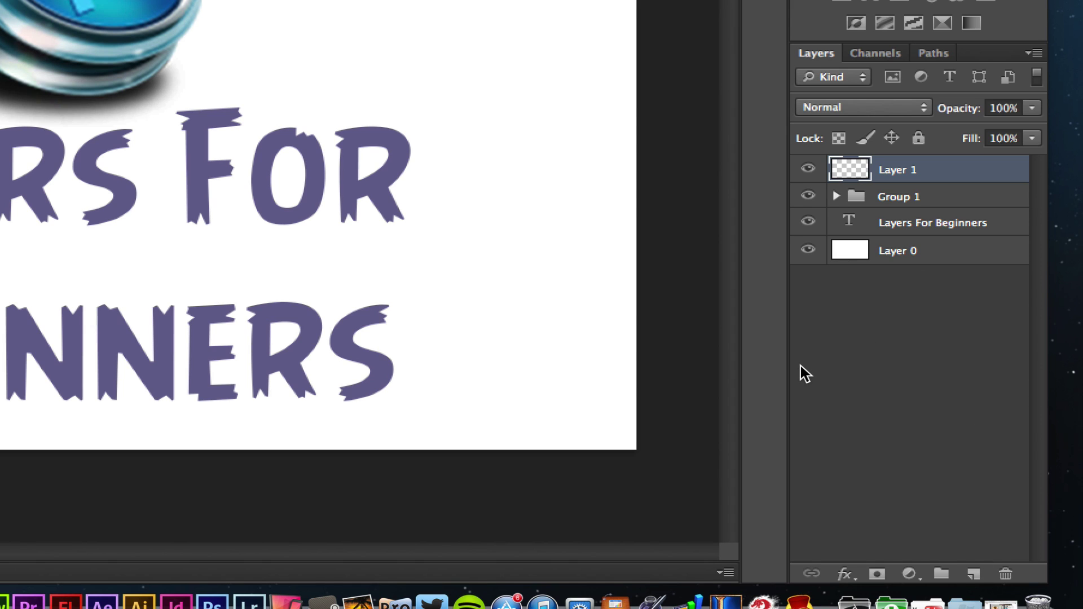
right_click(872, 335)
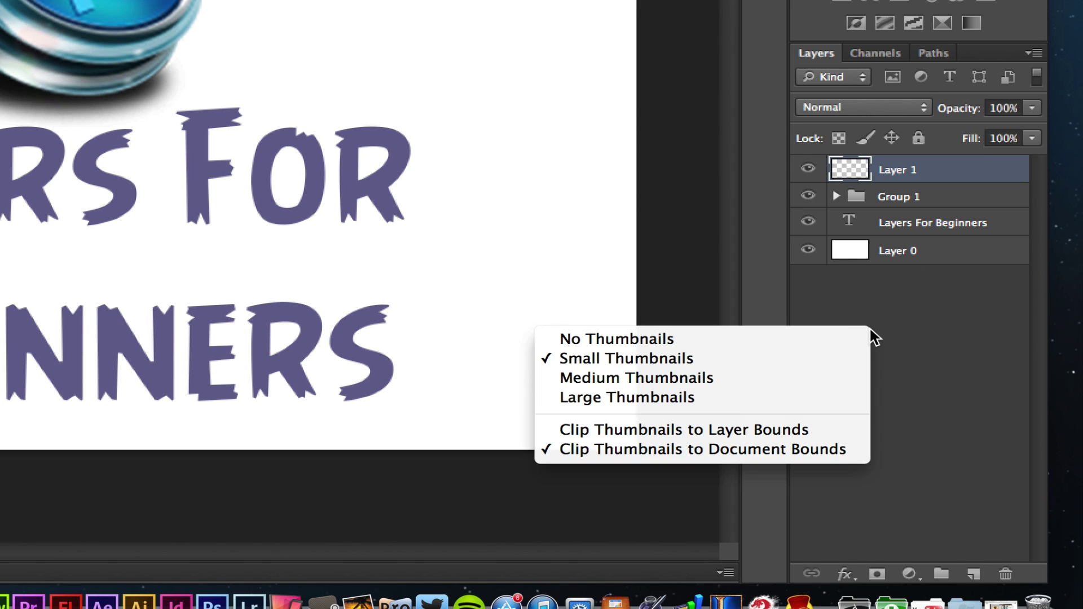
left_click(981, 341)
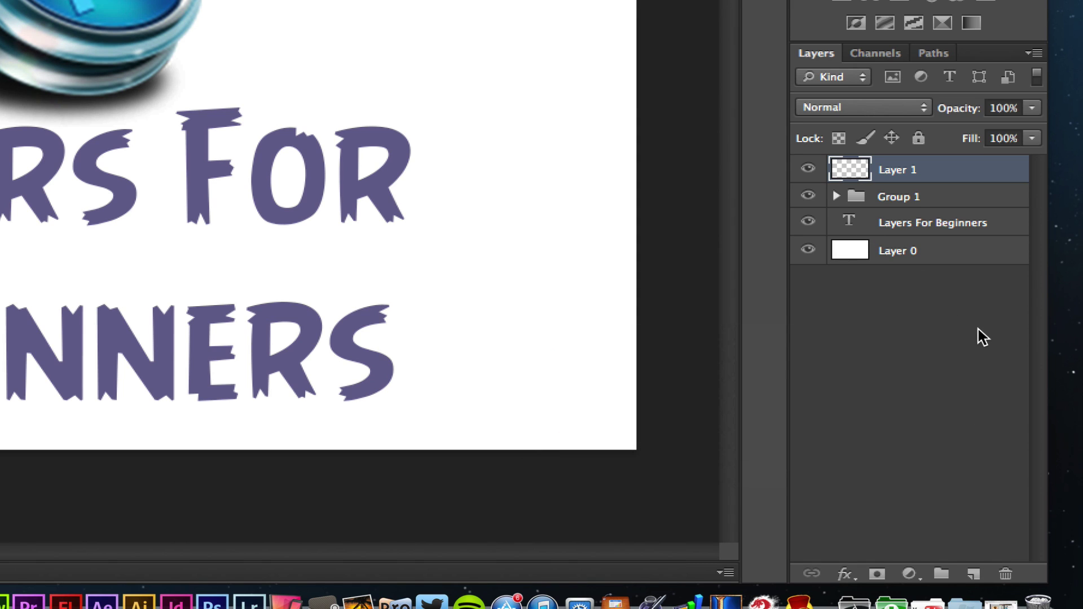
left_click_drag(901, 164, 1006, 574)
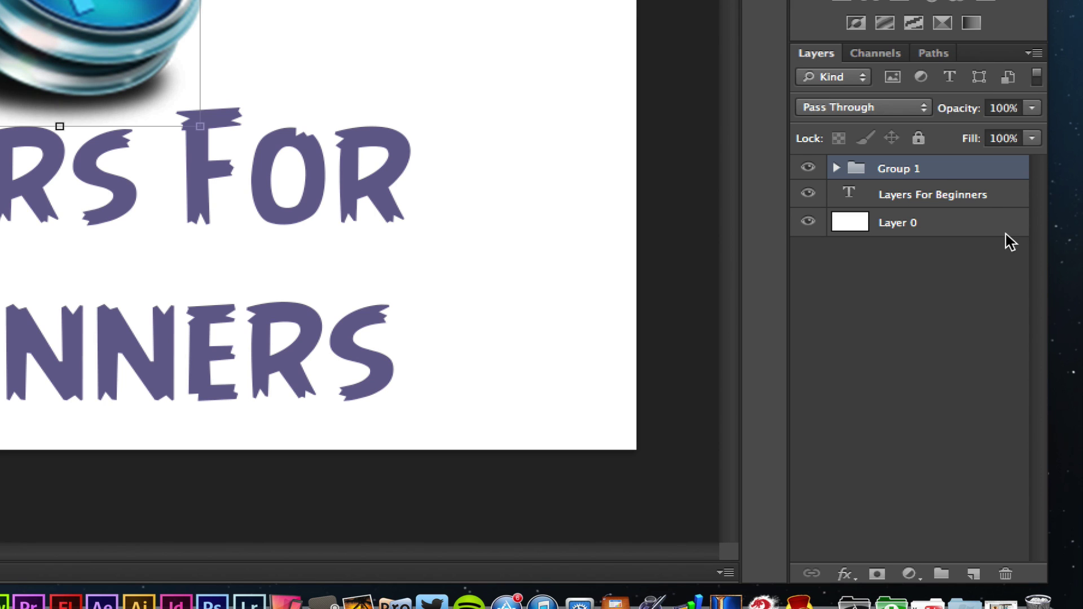
left_click(906, 188)
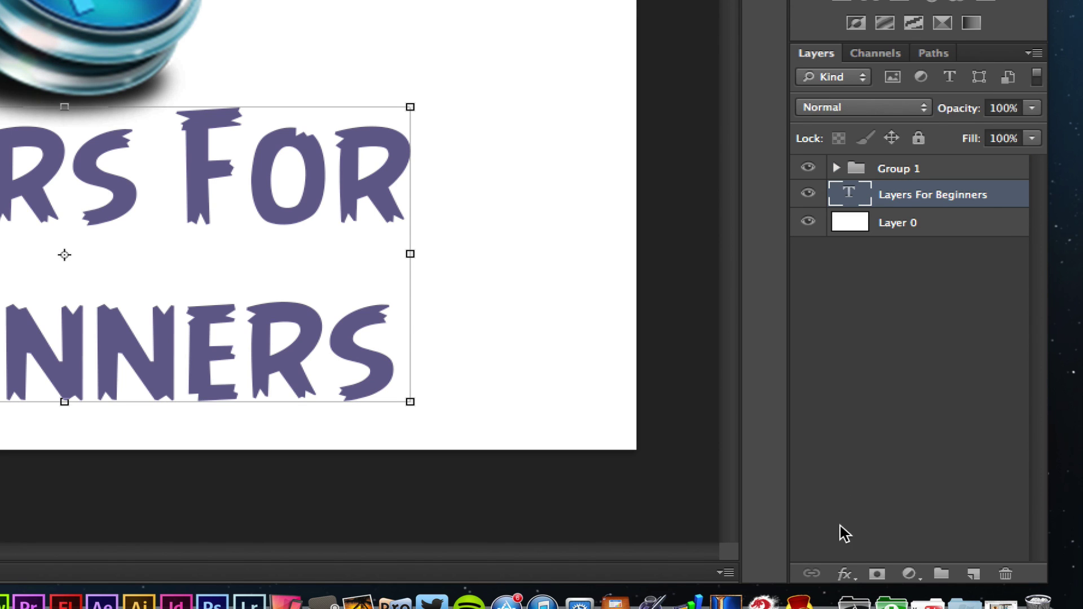
- Apply a default Bevel & Emboss (Inner Bevel, Smooth, 100% depth, 5 px) to the Layers For Beginners text
left_click(845, 572)
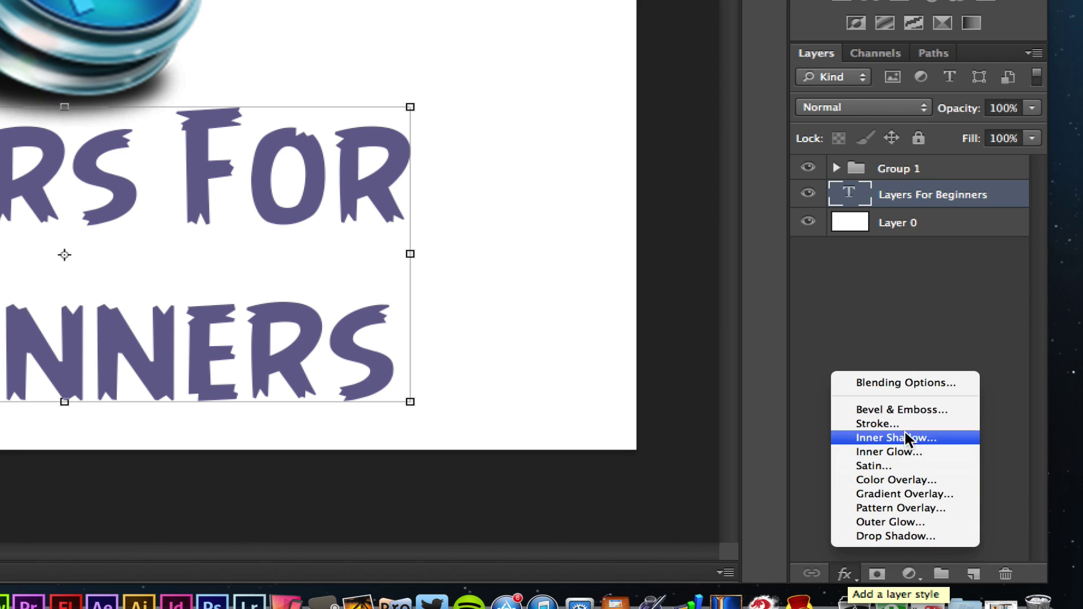
left_click(893, 402)
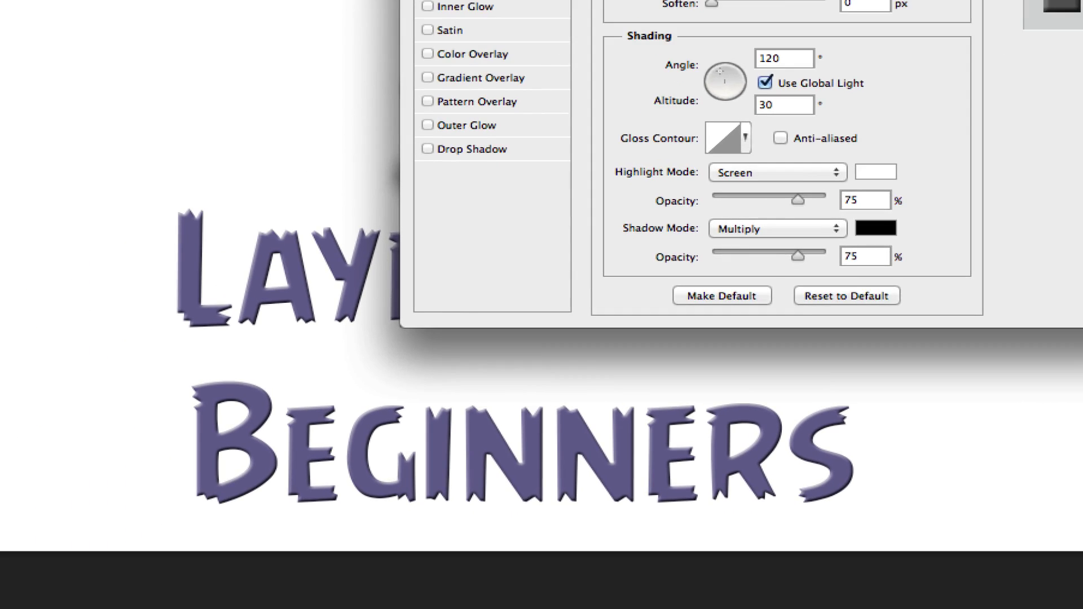
left_click(880, 21)
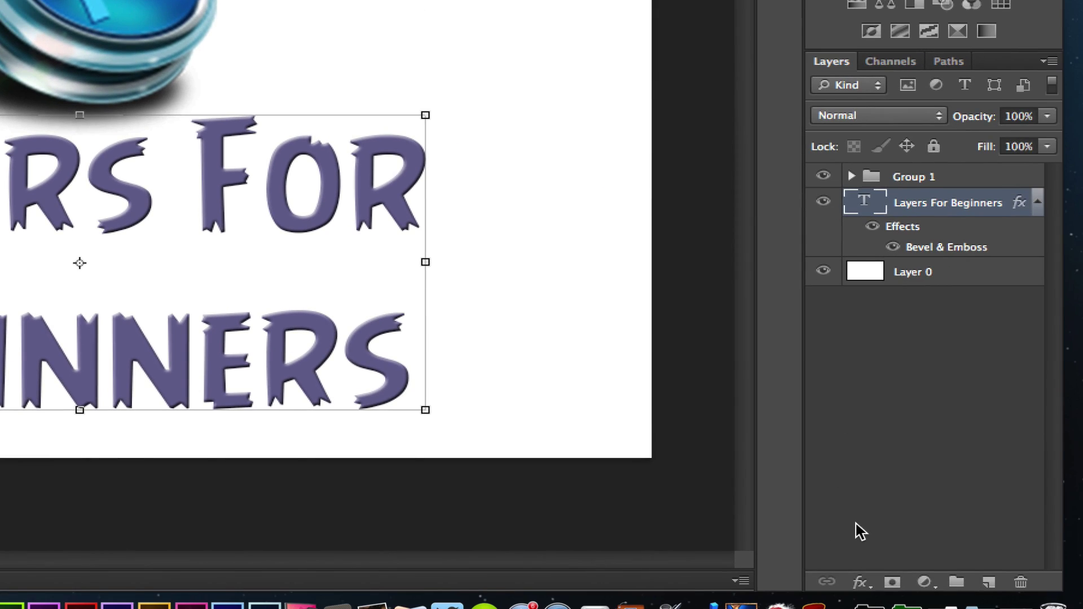
left_click(846, 545)
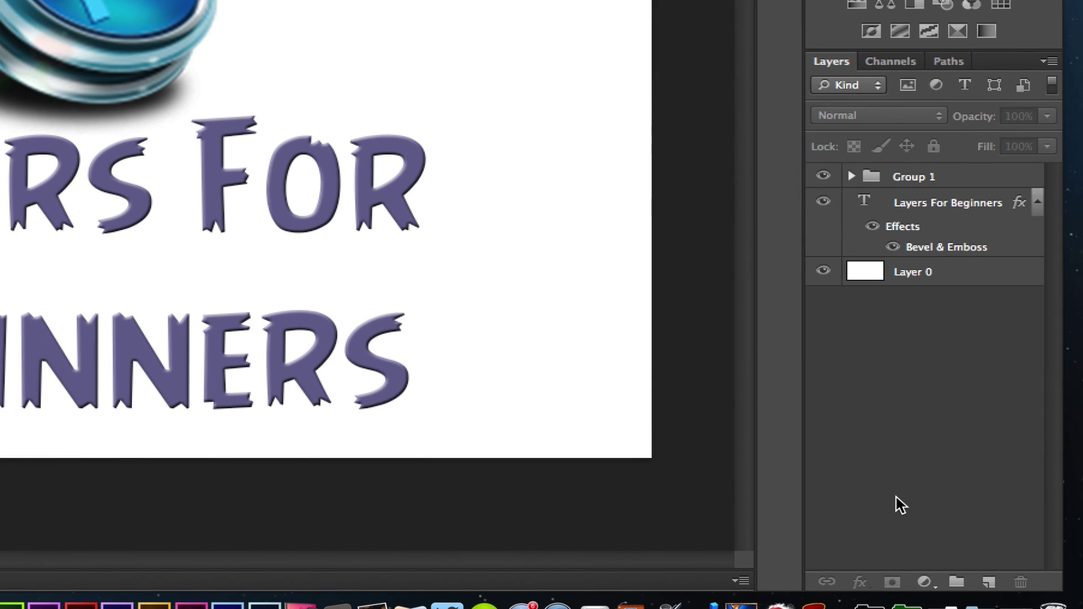
left_click(907, 273)
left_click(909, 203)
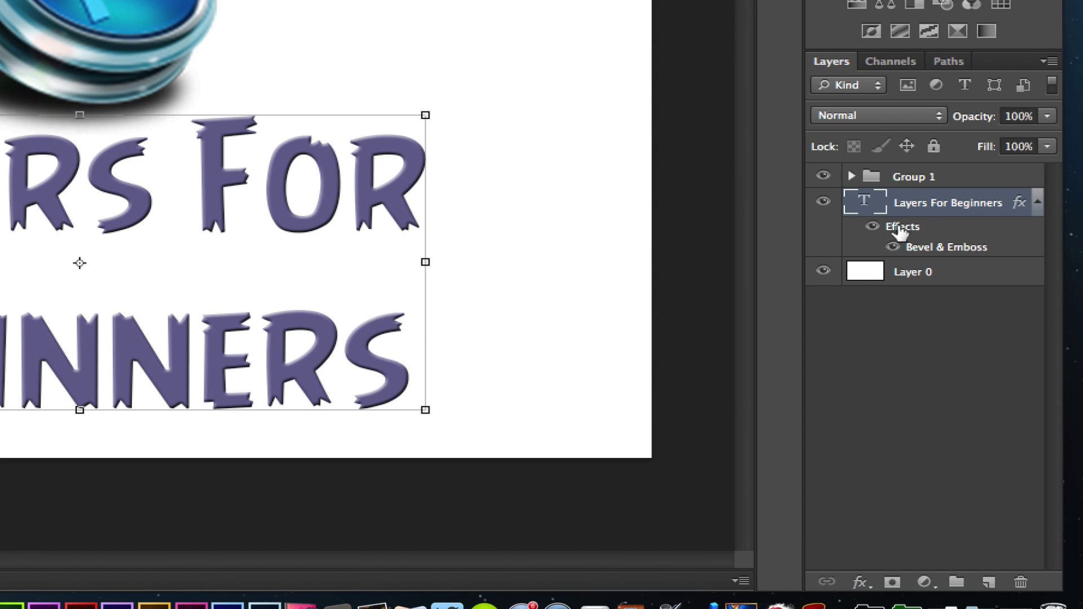
left_click(981, 119)
type("70")
key("Return")
left_click_drag(971, 121, 1033, 121)
left_click(909, 361)
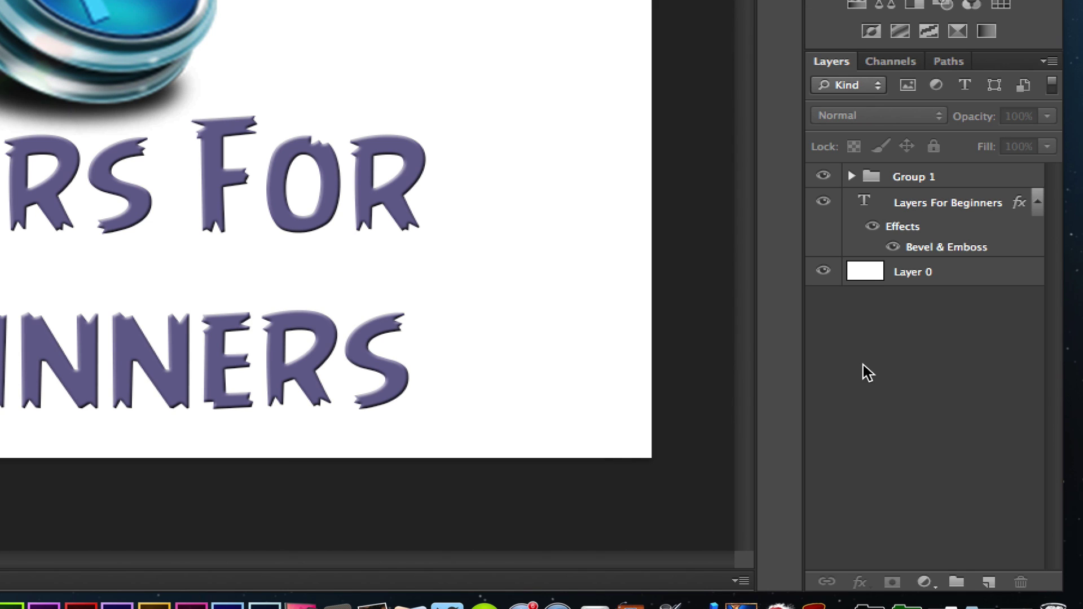
left_click(919, 204)
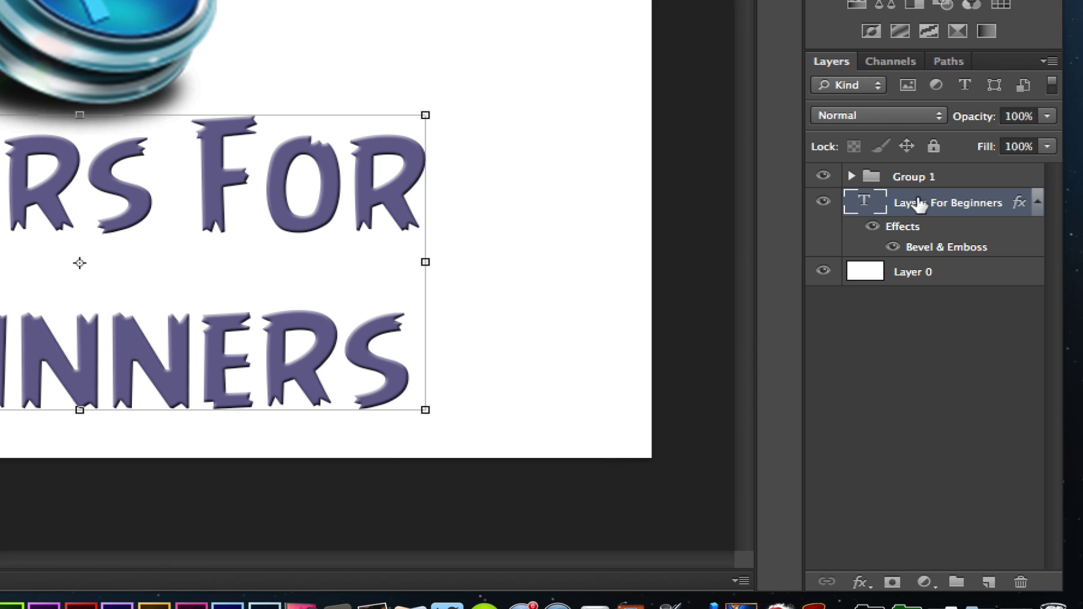
left_click(843, 83)
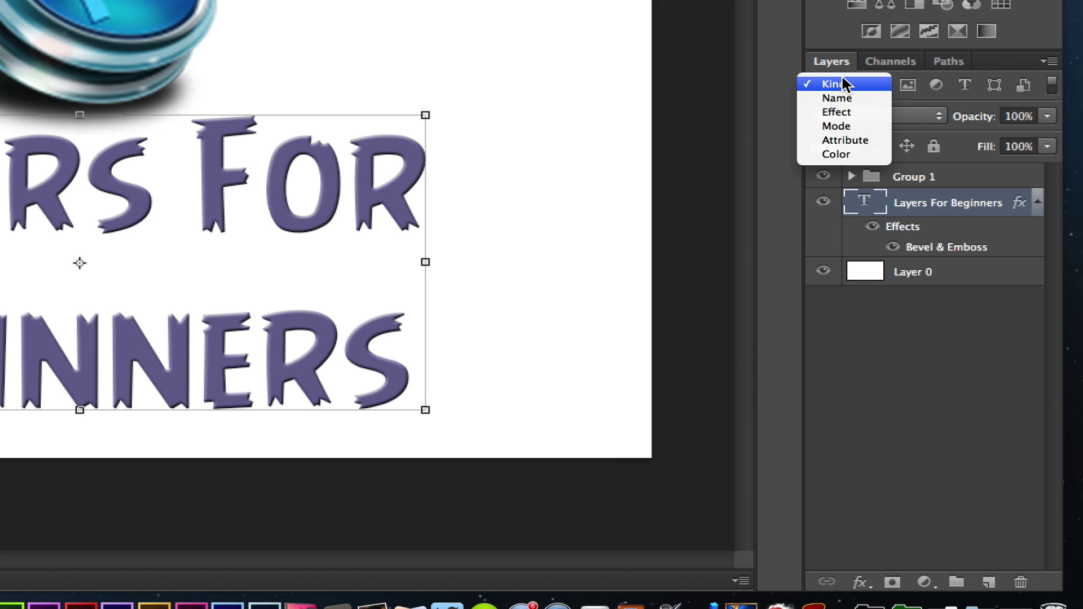
left_click(896, 333)
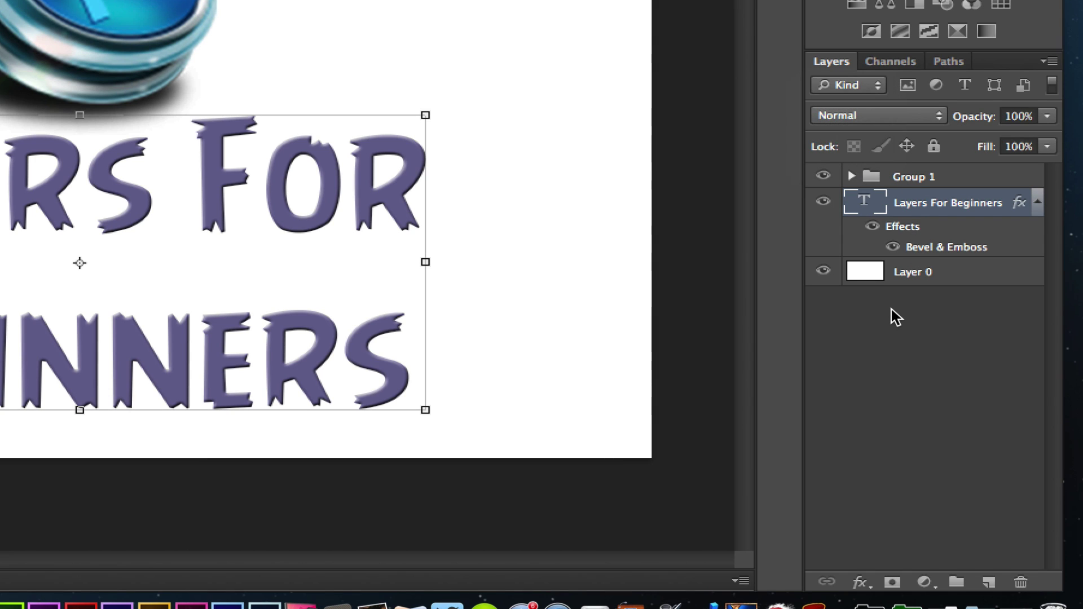
left_click(866, 116)
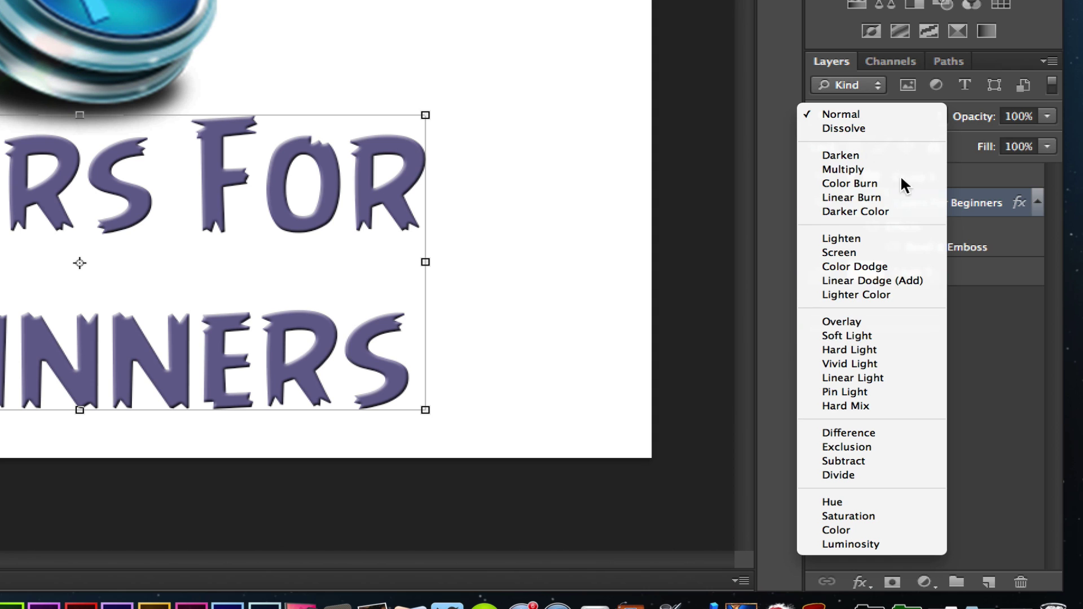
left_click(1001, 346)
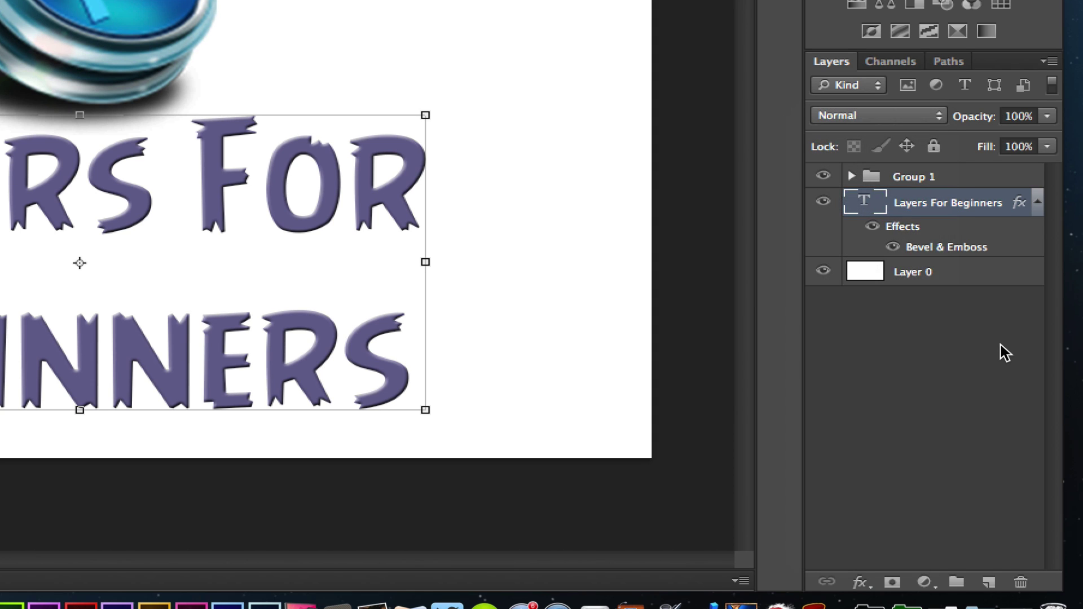